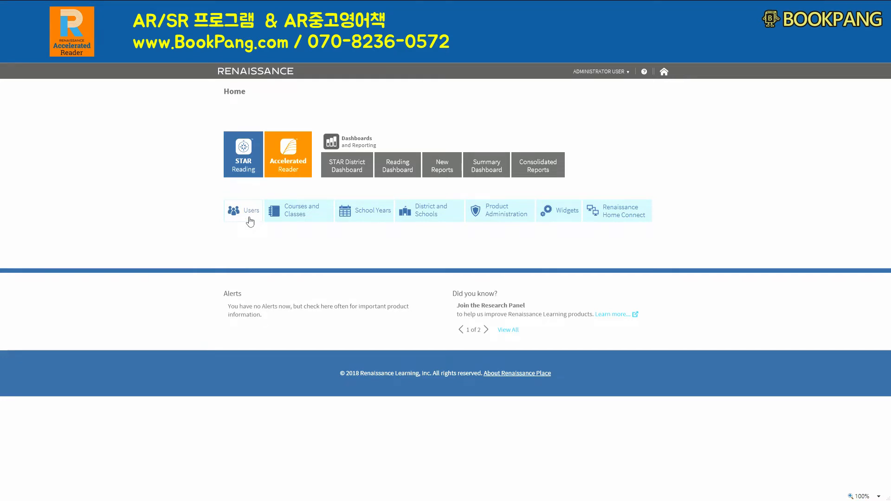
Open the form for adding a new student from the user administration page
{"action": "left_click", "coordinate": [249, 219]}
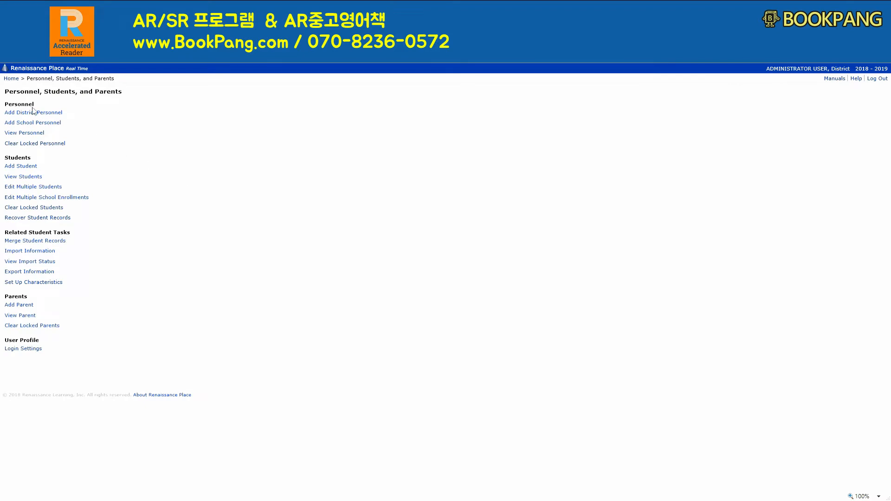
{"action": "left_click_drag", "start_coordinate": [135, 93], "coordinate": [4, 93]}
{"action": "left_click", "coordinate": [163, 96]}
{"action": "left_click_drag", "start_coordinate": [162, 93], "coordinate": [15, 91]}
{"action": "left_click", "coordinate": [131, 95]}
{"action": "left_click_drag", "start_coordinate": [134, 97], "coordinate": [23, 93]}
{"action": "left_click_drag", "start_coordinate": [135, 94], "coordinate": [17, 95]}
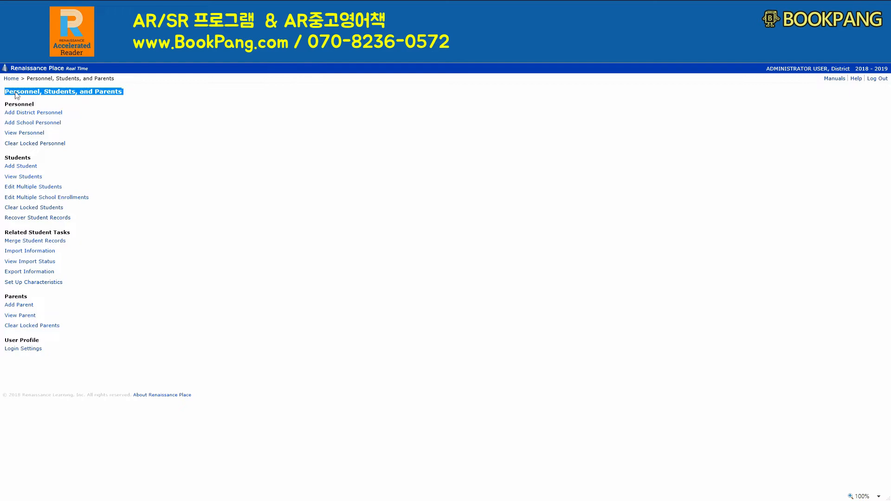
{"action": "left_click", "coordinate": [105, 112]}
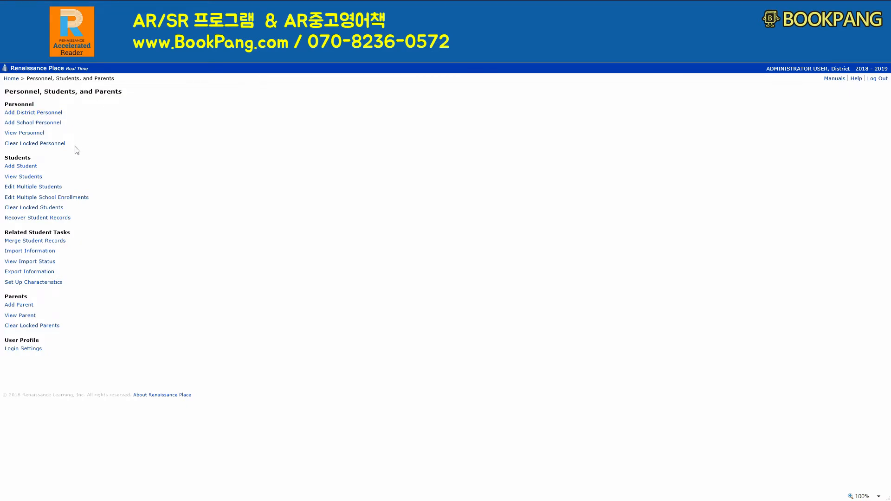
{"action": "left_click_drag", "start_coordinate": [35, 164], "coordinate": [6, 159]}
{"action": "left_click", "coordinate": [67, 167]}
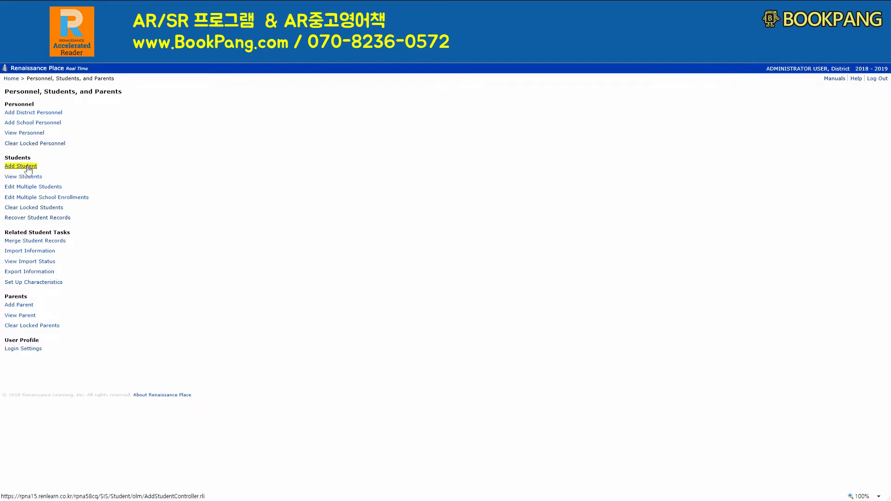
{"action": "left_click", "coordinate": [28, 170]}
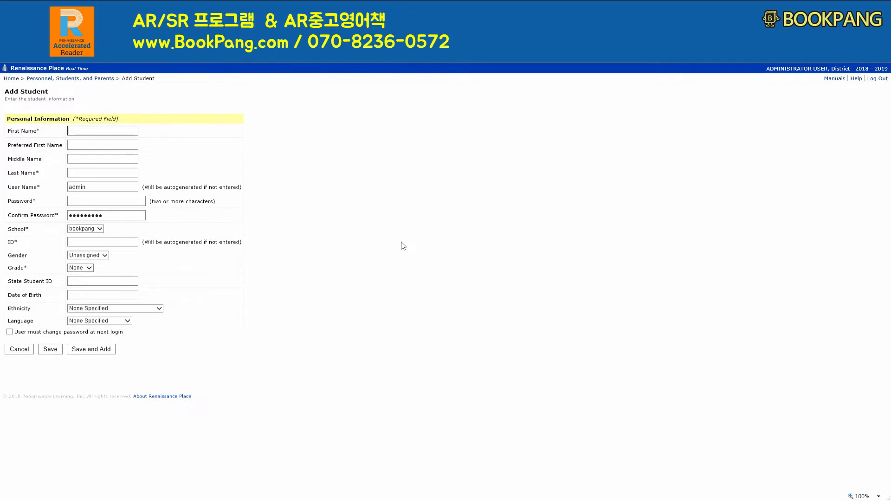
Enter the student's first, middle and last names, leaving the preferred first name empty
{"action": "left_click_drag", "start_coordinate": [61, 146], "coordinate": [30, 152]}
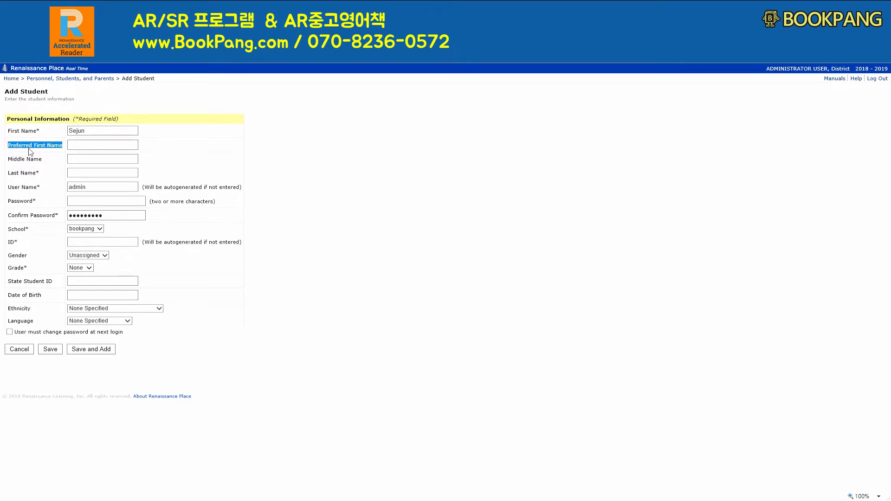
{"action": "left_click", "coordinate": [88, 147]}
{"action": "left_click", "coordinate": [90, 162]}
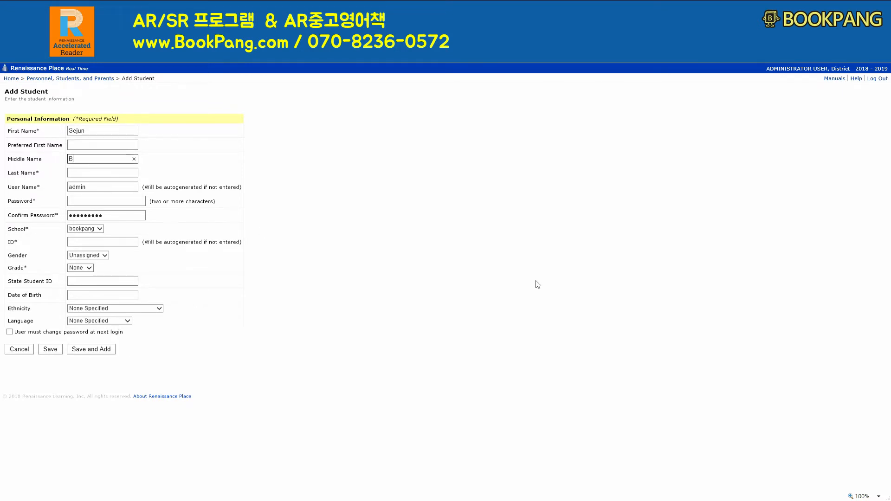
{"action": "key", "text": "Tab"}
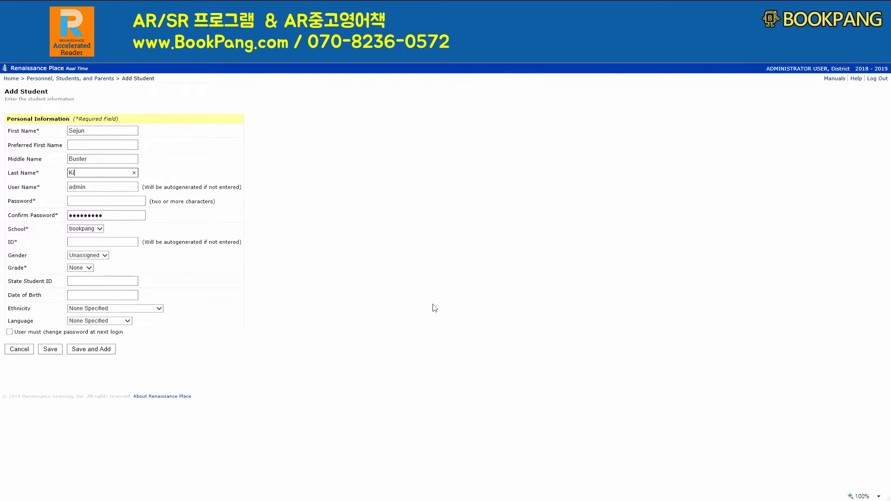
Replace the prefilled user name with the student's own, then enter the account password and its confirmation
{"action": "left_click_drag", "start_coordinate": [38, 187], "coordinate": [8, 187]}
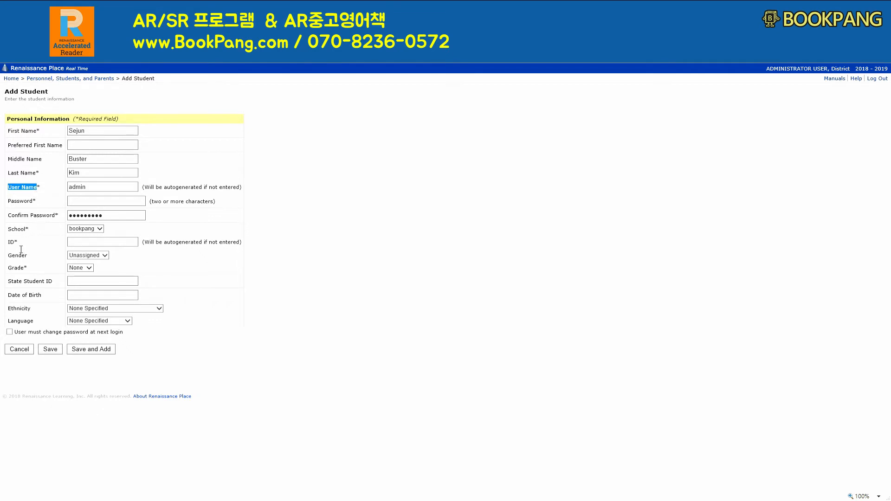
{"action": "left_click_drag", "start_coordinate": [20, 249], "coordinate": [13, 250]}
{"action": "left_click_drag", "start_coordinate": [45, 191], "coordinate": [18, 193]}
{"action": "left_click_drag", "start_coordinate": [29, 245], "coordinate": [13, 245]}
{"action": "left_click_drag", "start_coordinate": [45, 190], "coordinate": [17, 193]}
{"action": "double_click", "coordinate": [99, 190]}
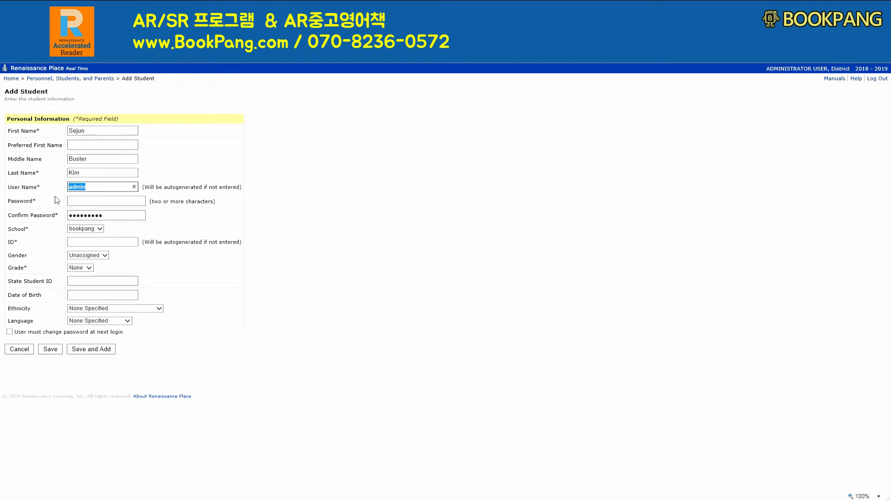
{"action": "key", "text": "BackSpace"}
{"action": "left_click", "coordinate": [132, 203]}
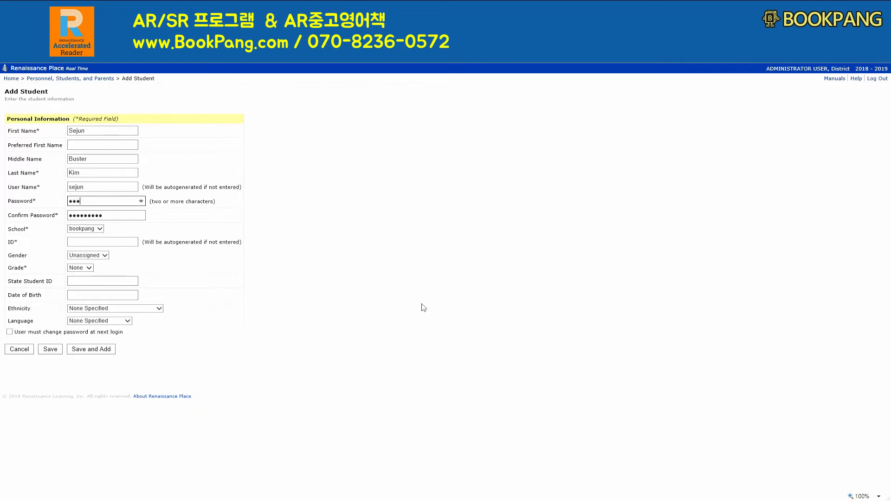
{"action": "left_click", "coordinate": [106, 215]}
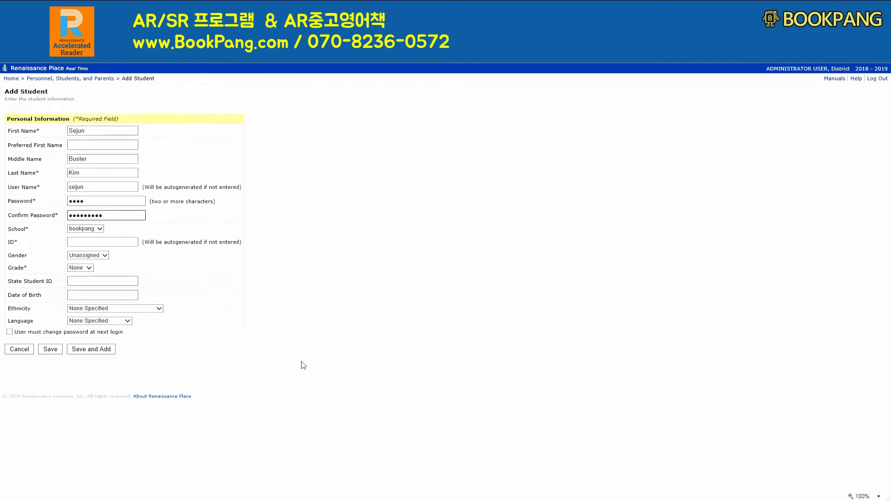
{"action": "key", "text": "BackSpace"}
{"action": "key", "text": "BackSpace"}
{"action": "key", "text": "BackSpace"}
{"action": "key", "text": "BackSpace"}
{"action": "key", "text": "BackSpace"}
{"action": "key", "text": "BackSpace"}
Choose bookpang as the student's school and enter the student ID
{"action": "left_click", "coordinate": [100, 230]}
{"action": "left_click", "coordinate": [106, 242]}
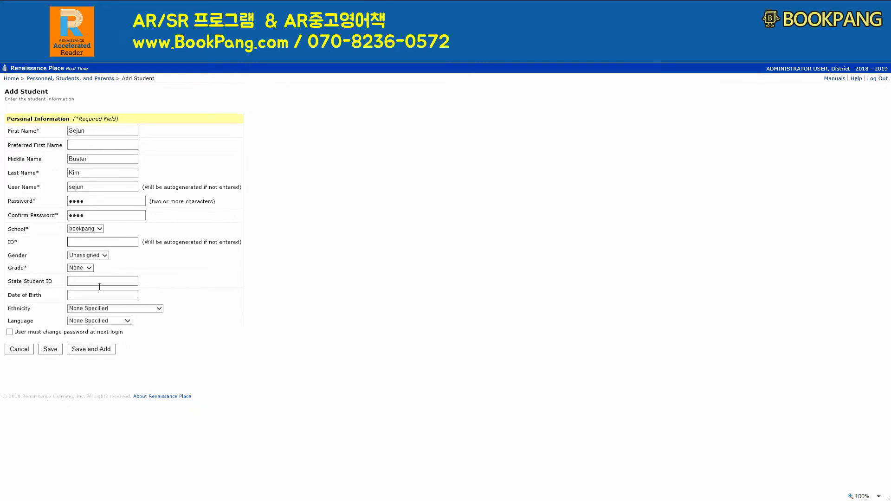
{"action": "left_click", "coordinate": [14, 246]}
{"action": "left_click", "coordinate": [107, 242]}
{"action": "type", "text": "sejun"}
Set the student's gender to Male and the grade to 3
{"action": "left_click", "coordinate": [105, 258]}
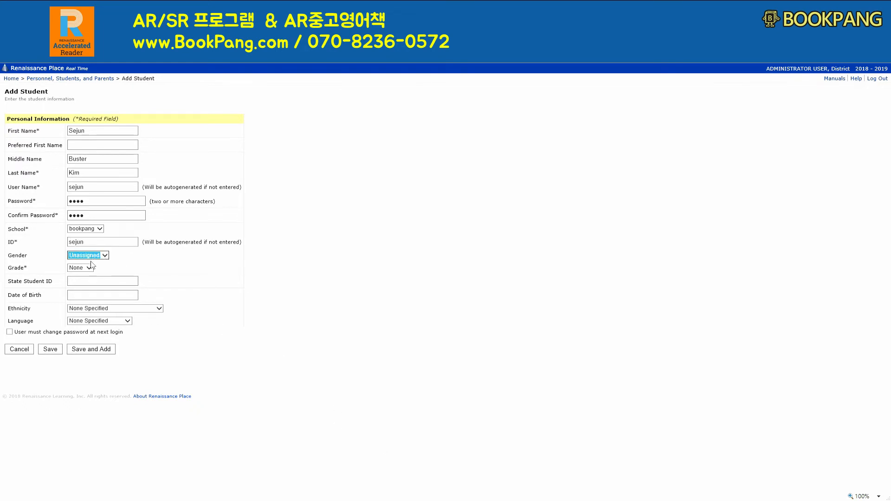
{"action": "left_click", "coordinate": [90, 261]}
{"action": "left_click", "coordinate": [91, 269]}
{"action": "left_click_drag", "start_coordinate": [30, 270], "coordinate": [19, 271]}
{"action": "left_click_drag", "start_coordinate": [28, 269], "coordinate": [13, 268]}
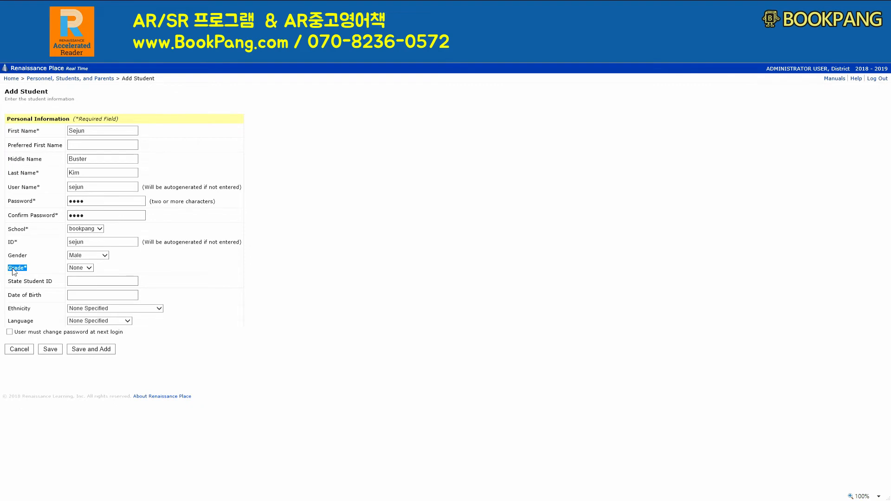
{"action": "left_click", "coordinate": [88, 268]}
{"action": "key", "text": "3"}
{"action": "left_click", "coordinate": [166, 272]}
Set the ethnicity to Asian or Pacific Islander and the language to English, leaving state ID and birth date empty
{"action": "left_click_drag", "start_coordinate": [54, 284], "coordinate": [14, 280]}
{"action": "left_click", "coordinate": [97, 297]}
{"action": "left_click_drag", "start_coordinate": [48, 309], "coordinate": [29, 318]}
{"action": "left_click", "coordinate": [139, 311]}
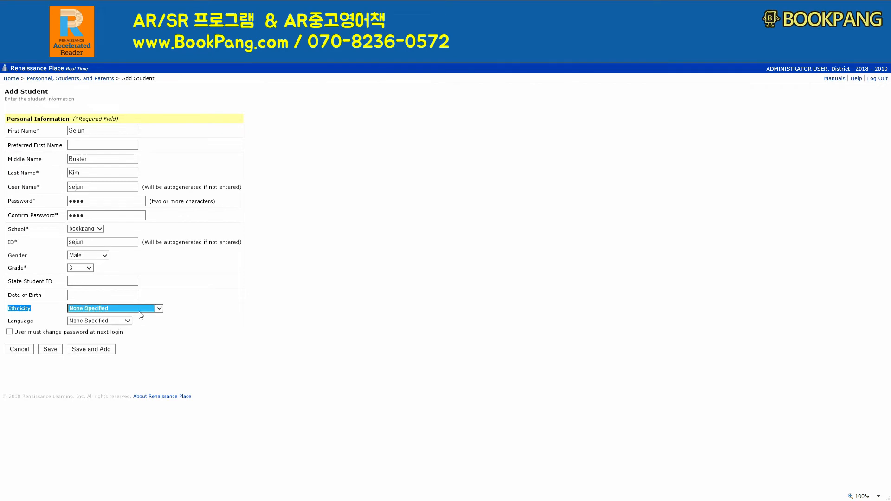
{"action": "left_click", "coordinate": [106, 324]}
{"action": "key", "text": "Tab"}
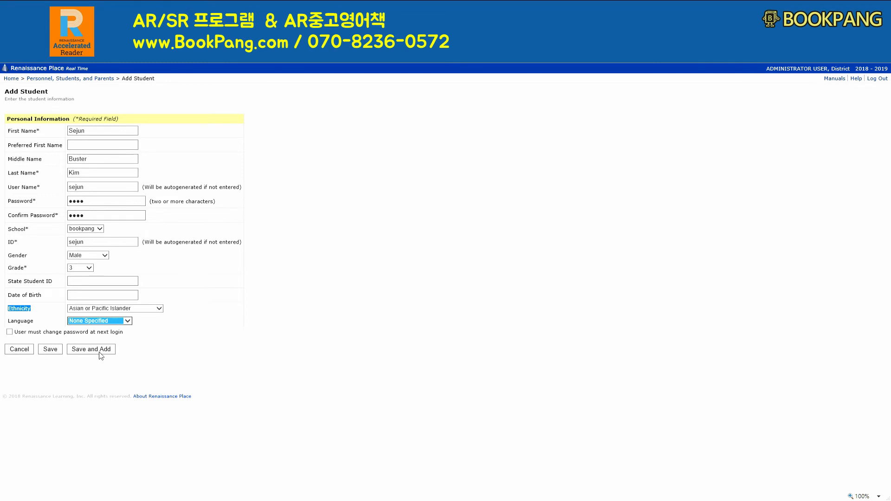
{"action": "key", "text": "e"}
{"action": "left_click", "coordinate": [200, 340]}
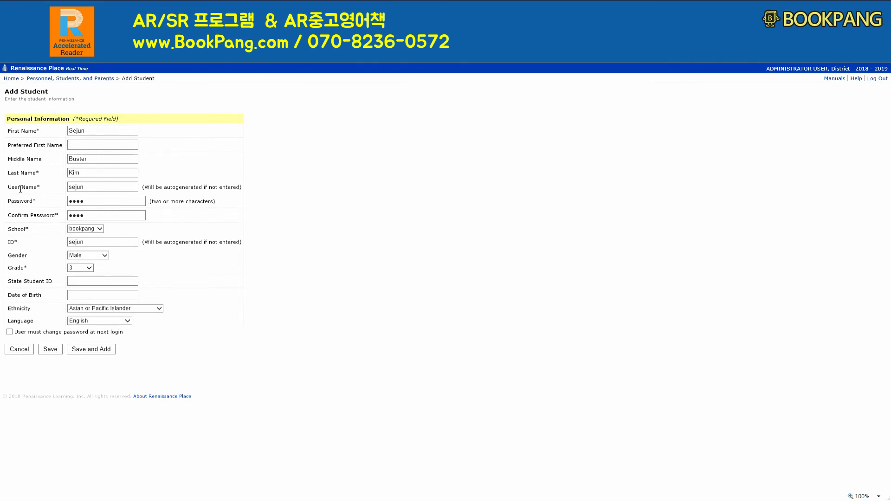
Save the new student and save the resulting student details page as well
{"action": "left_click_drag", "start_coordinate": [8, 188], "coordinate": [45, 205]}
{"action": "left_click_drag", "start_coordinate": [8, 271], "coordinate": [32, 272]}
{"action": "left_click", "coordinate": [78, 375]}
{"action": "left_click", "coordinate": [51, 352]}
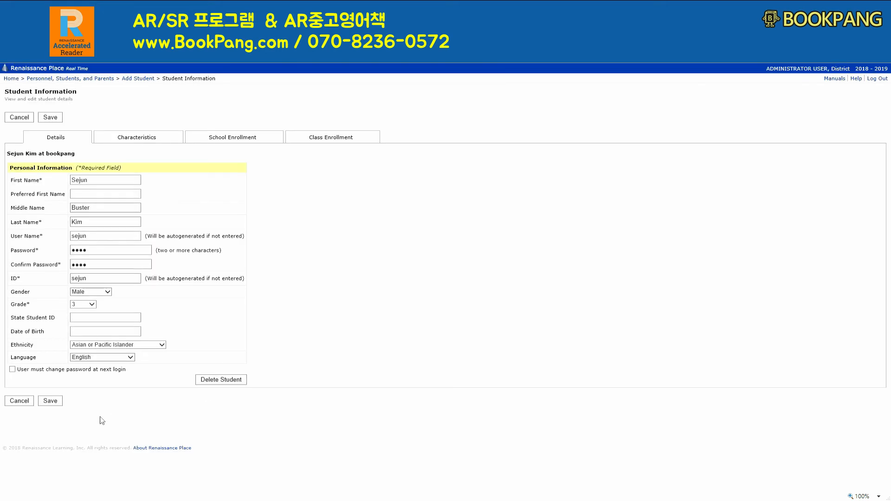
{"action": "left_click", "coordinate": [54, 402]}
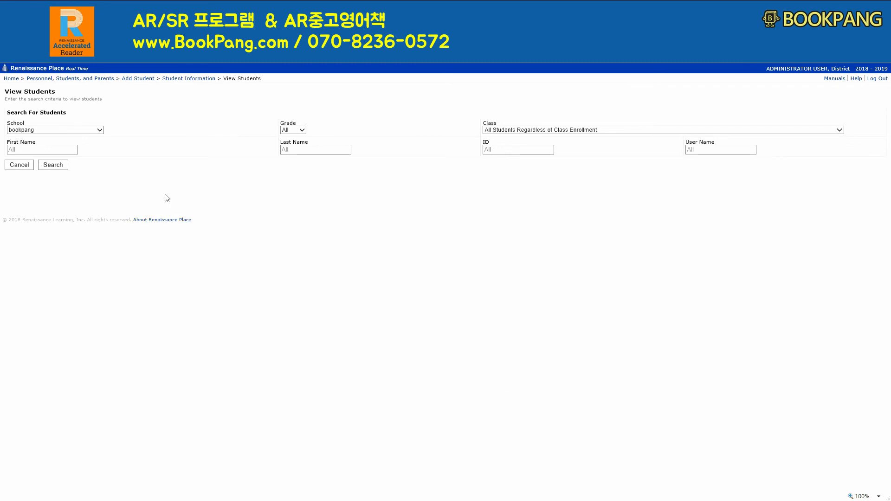
Go back to user administration, list all students of the bookpang school and examine the student names
{"action": "left_click", "coordinate": [11, 79]}
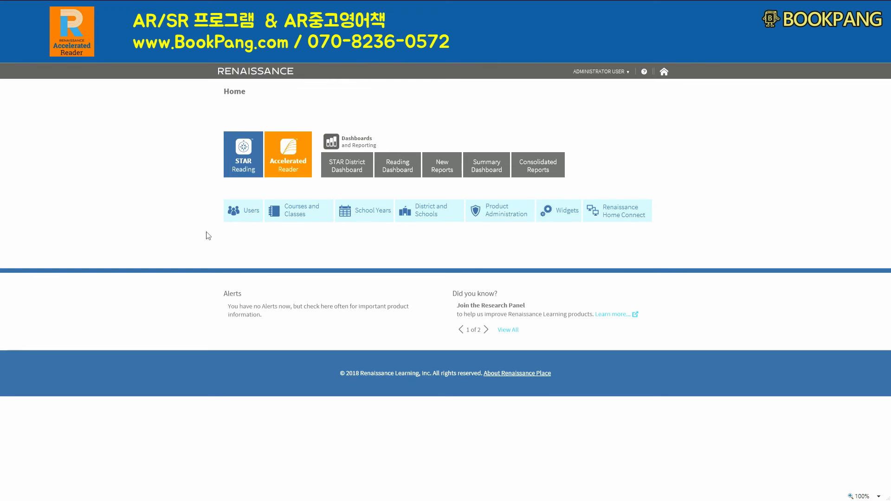
{"action": "left_click", "coordinate": [250, 214]}
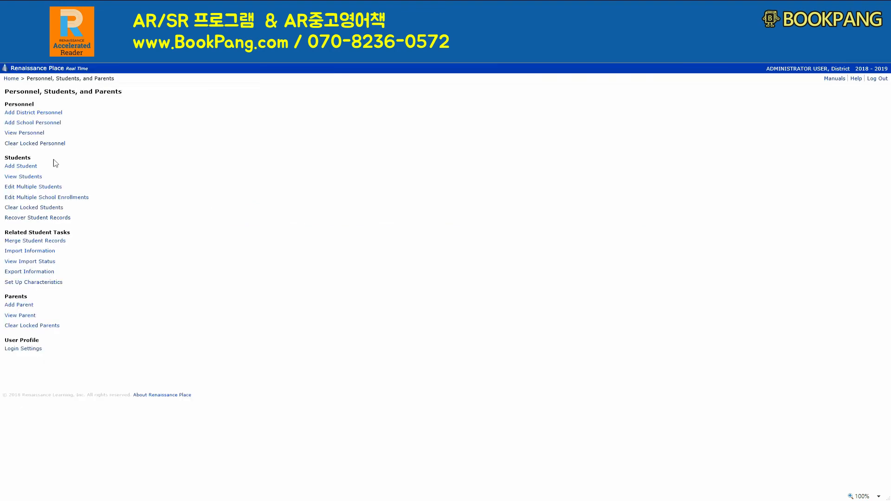
{"action": "left_click", "coordinate": [30, 180]}
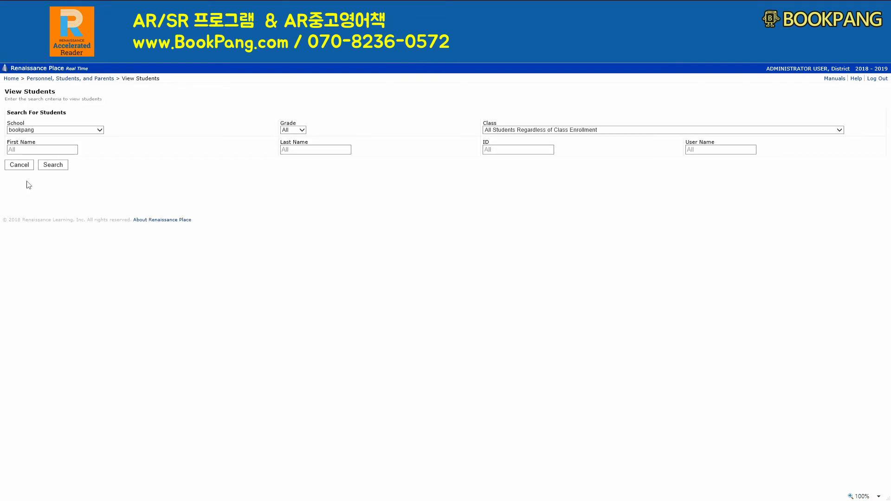
{"action": "left_click", "coordinate": [53, 166]}
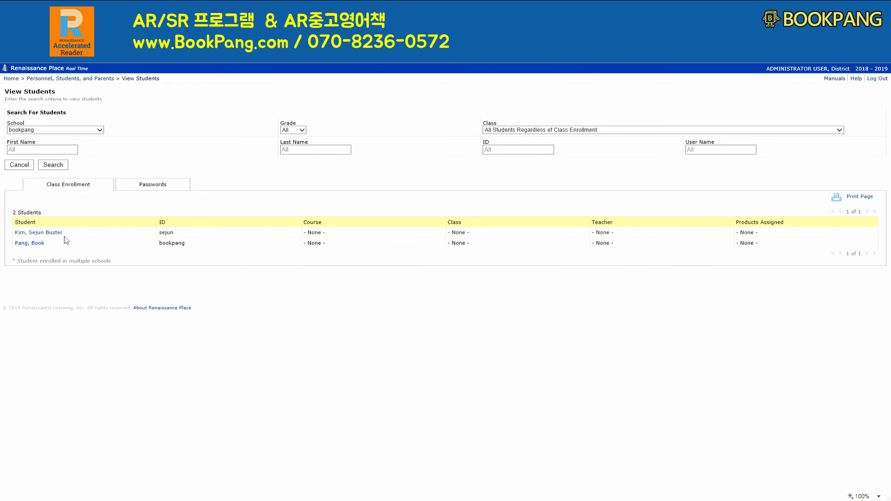
{"action": "left_click_drag", "start_coordinate": [63, 232], "coordinate": [14, 233]}
{"action": "left_click_drag", "start_coordinate": [50, 247], "coordinate": [11, 245]}
{"action": "left_click", "coordinate": [61, 245]}
{"action": "left_click_drag", "start_coordinate": [72, 235], "coordinate": [22, 235]}
{"action": "left_click", "coordinate": [94, 273]}
From the home page, search the bookpang school's students again and open the newly added student's personal details
{"action": "left_click", "coordinate": [14, 80]}
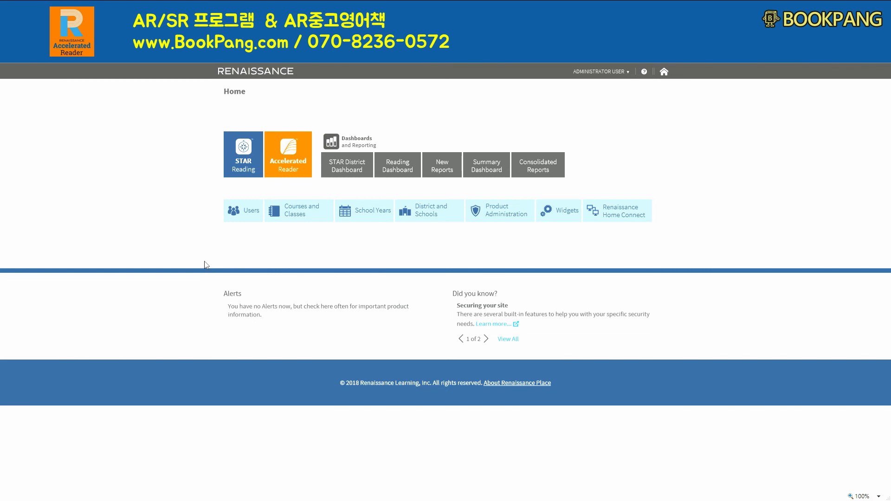
{"action": "left_click", "coordinate": [243, 217]}
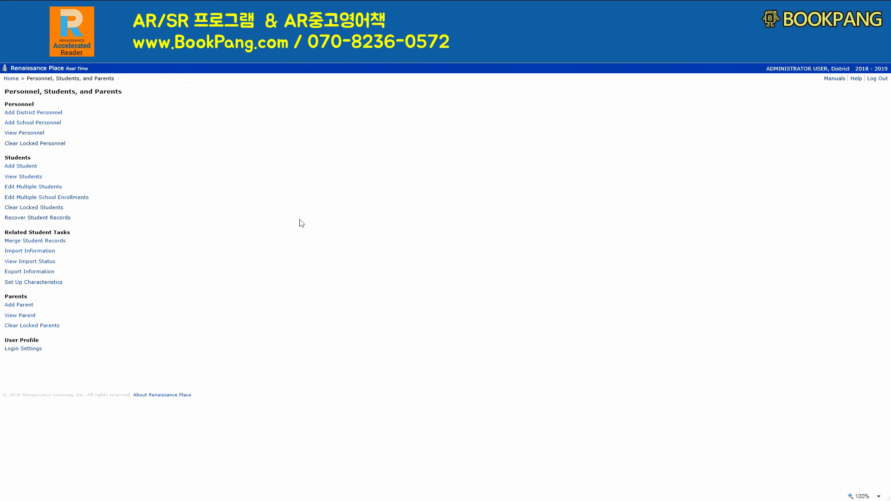
{"action": "left_click", "coordinate": [39, 178]}
{"action": "left_click", "coordinate": [63, 165]}
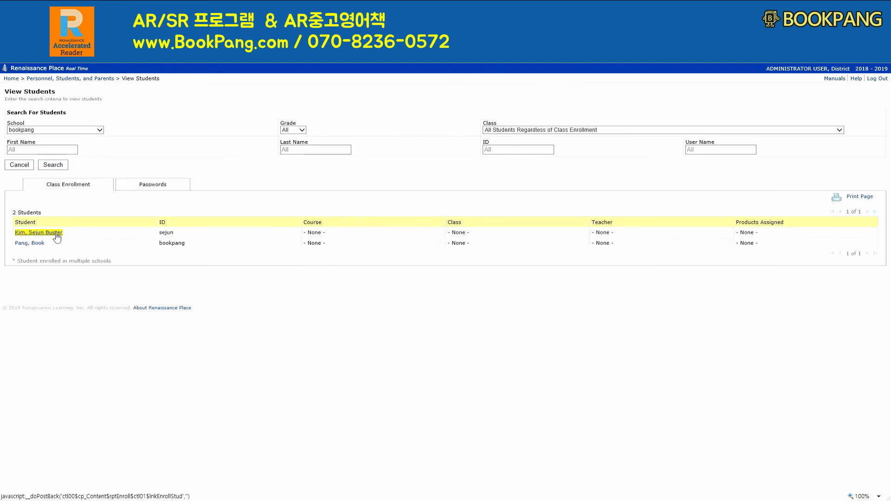
{"action": "left_click", "coordinate": [57, 235]}
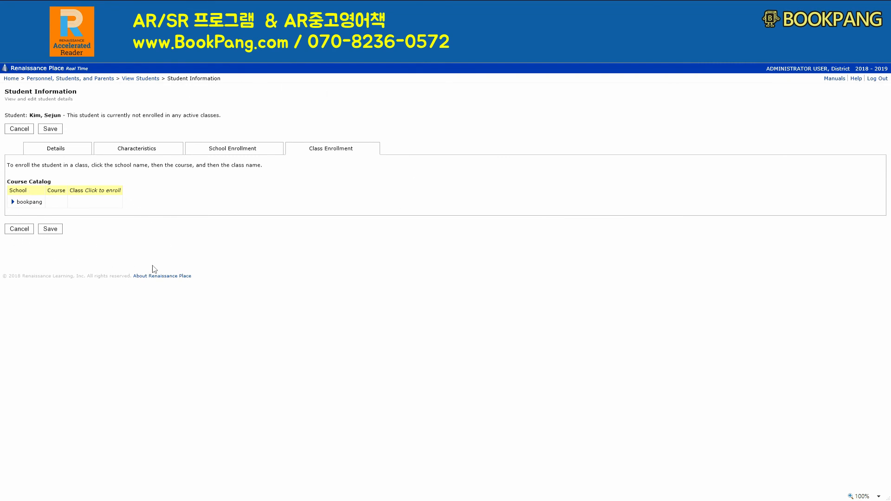
{"action": "left_click", "coordinate": [66, 155]}
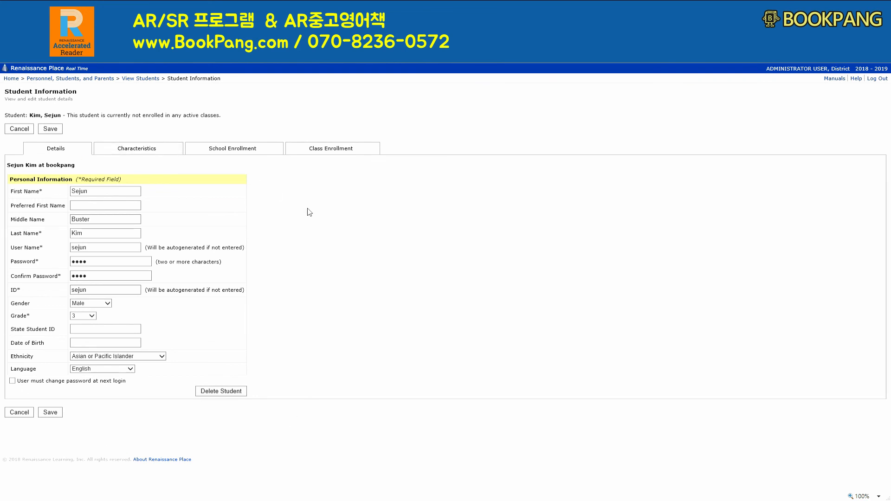
Delete the newly added student with the Erase Permanently option enabled
{"action": "left_click", "coordinate": [231, 395]}
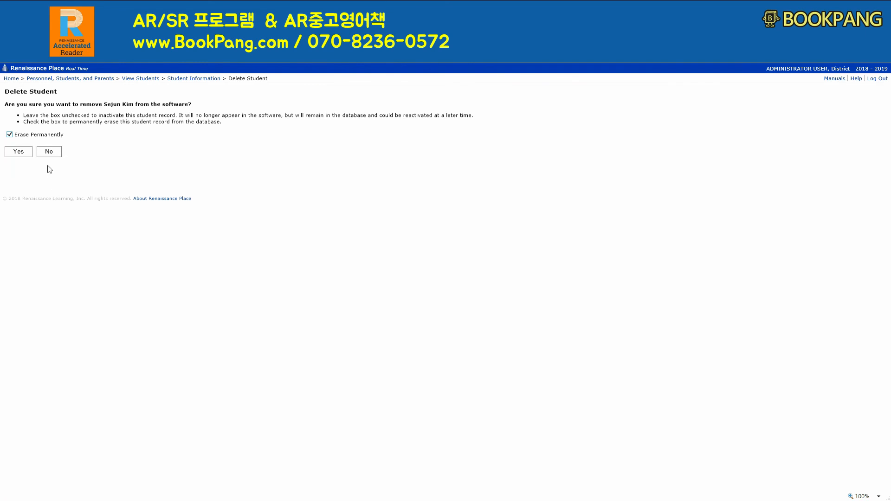
{"action": "left_click", "coordinate": [32, 155]}
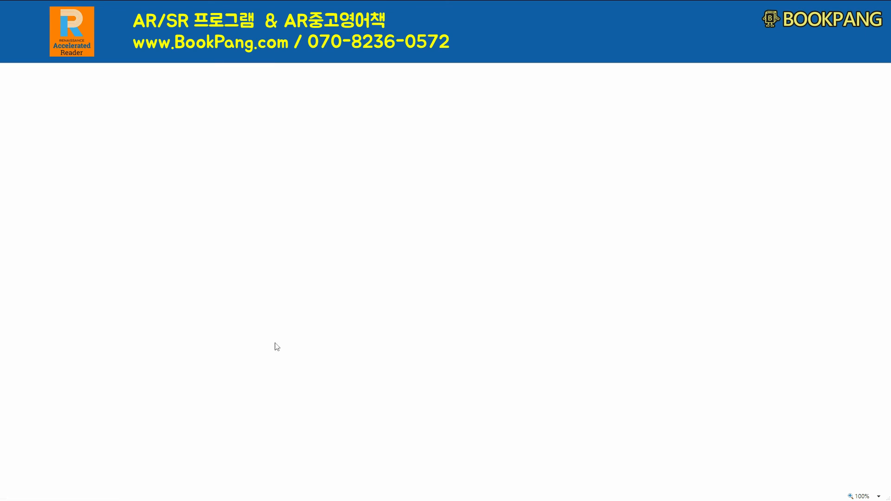
{"action": "left_click", "coordinate": [21, 122]}
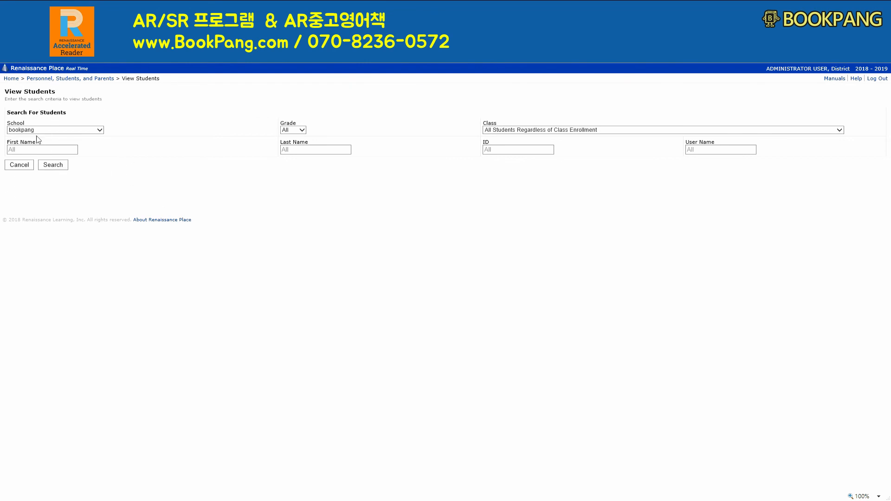
List the bookpang school's remaining students and return to the home page
{"action": "left_click", "coordinate": [64, 166]}
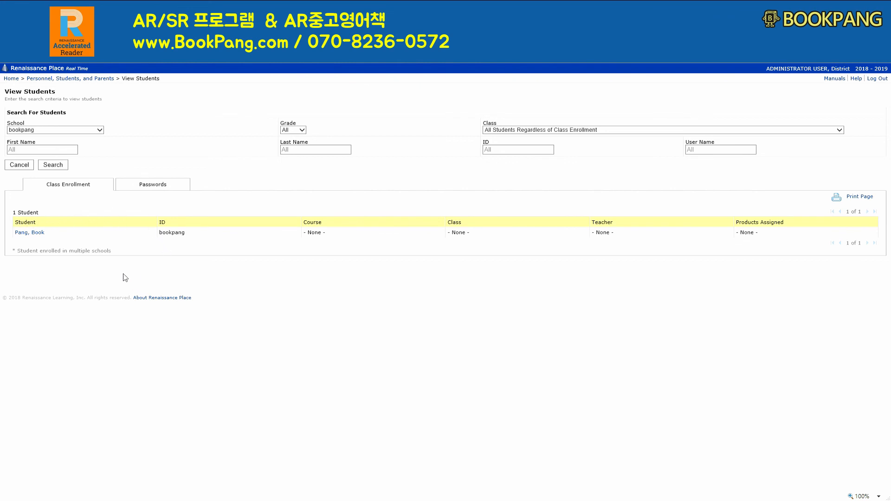
{"action": "left_click", "coordinate": [11, 78]}
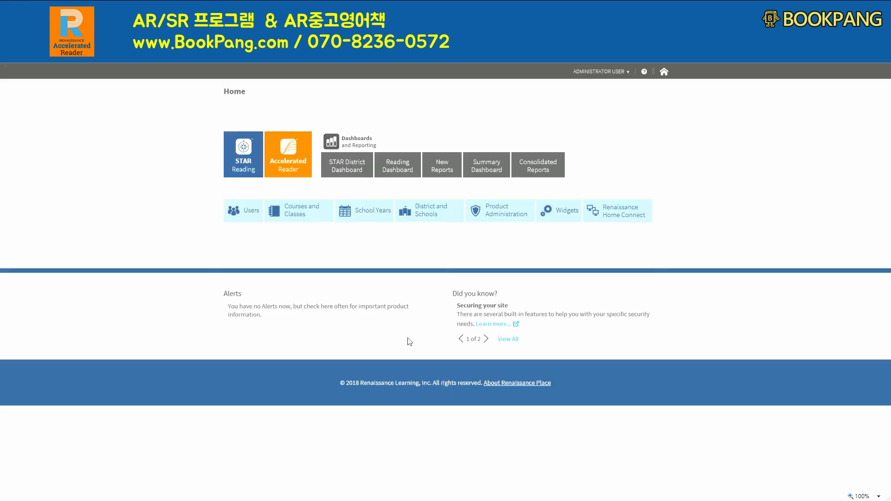